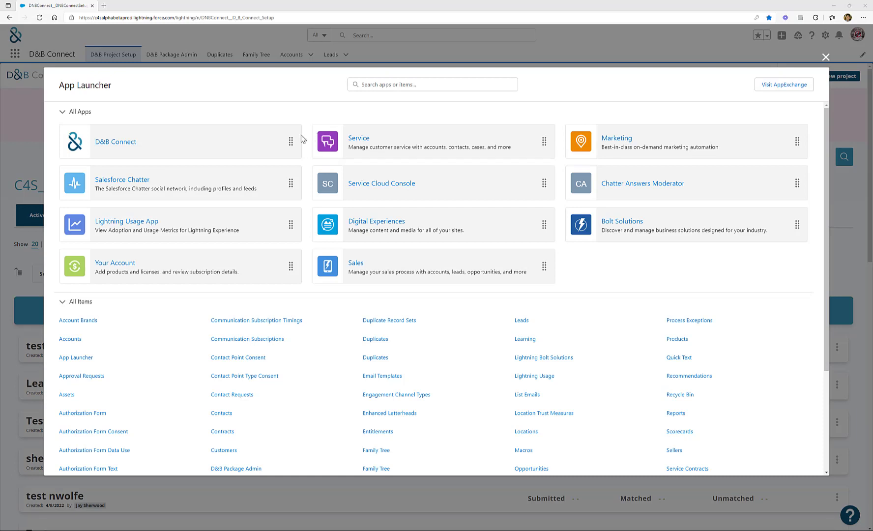
# Launch D&B Connect and review the KDet SFDC Production Org project readouts to the Account-rematch timeline
pyautogui.click(247, 142)
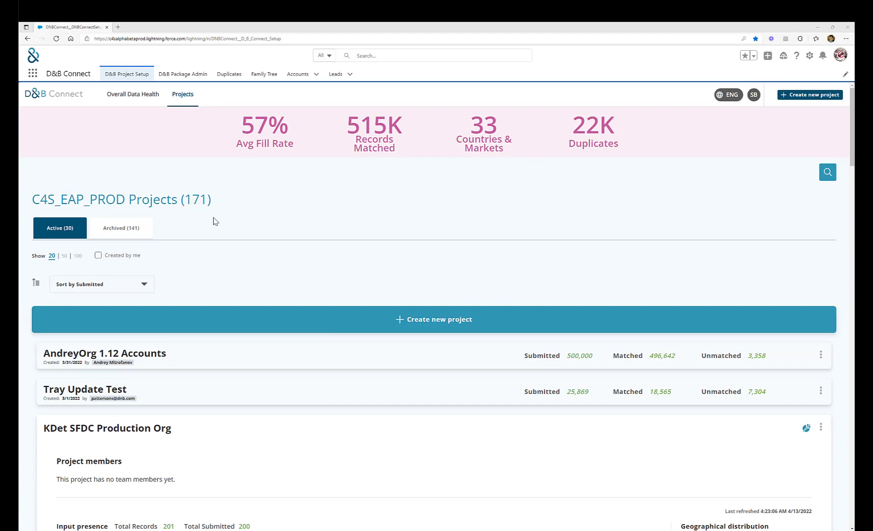
pyautogui.scroll(-1, 213, 221)
pyautogui.scroll(-3, 214, 221)
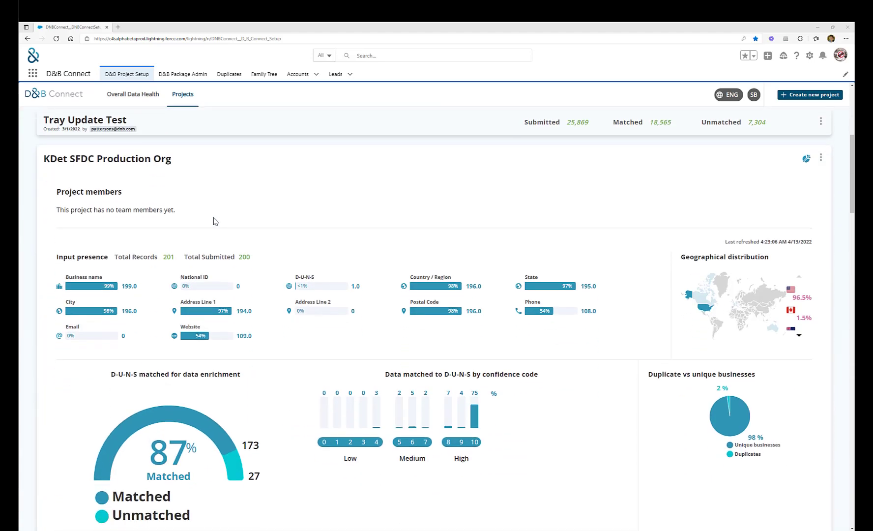
pyautogui.scroll(-1, 213, 220)
pyautogui.scroll(-2, 214, 220)
pyautogui.scroll(-2, 213, 220)
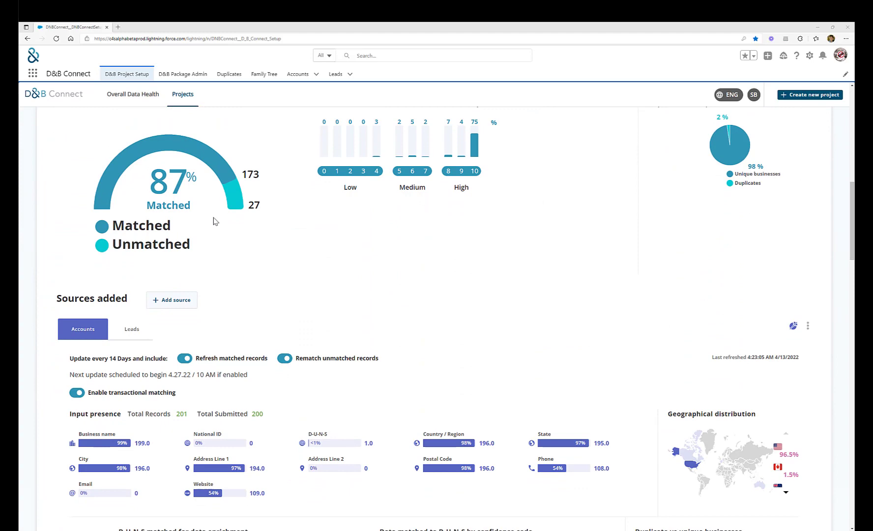
pyautogui.scroll(-2, 213, 221)
pyautogui.scroll(-1, 213, 220)
pyautogui.scroll(-2, 214, 221)
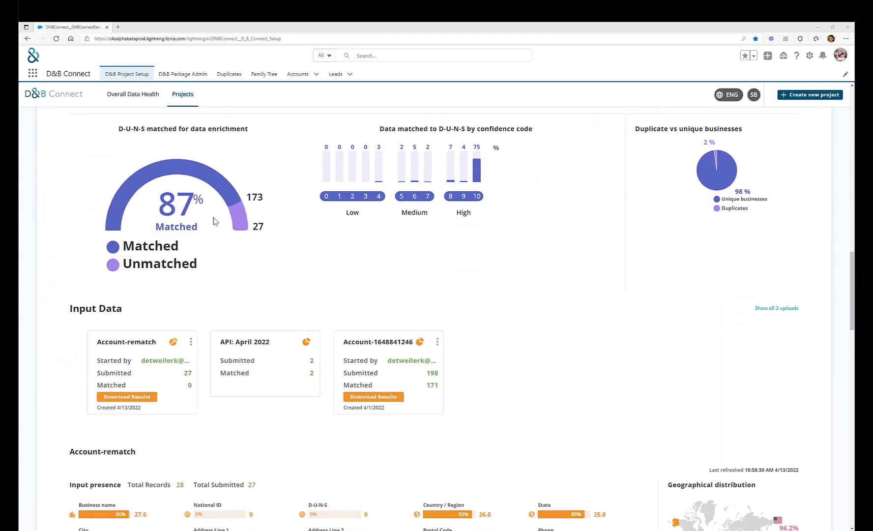
pyautogui.scroll(-2, 213, 220)
pyautogui.scroll(-1, 214, 220)
pyautogui.scroll(-1, 214, 220)
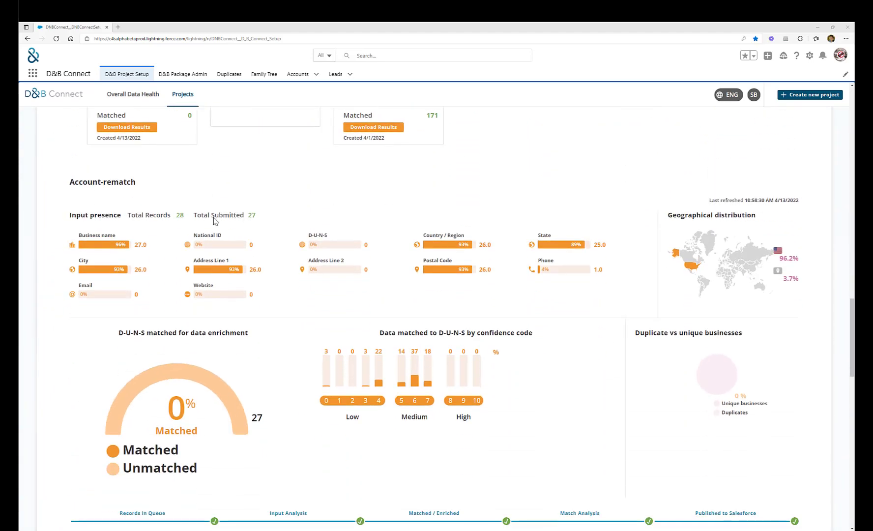
pyautogui.scroll(-1, 214, 220)
pyautogui.scroll(-1, 213, 221)
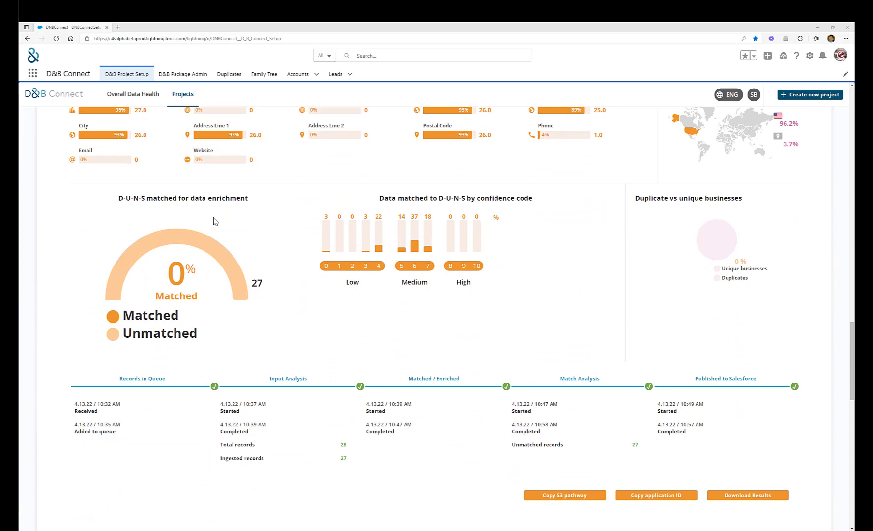
# Show the Overall Data Health dashboard with input presence, geography, D-U-N-S match rates and duplicates
pyautogui.click(155, 98)
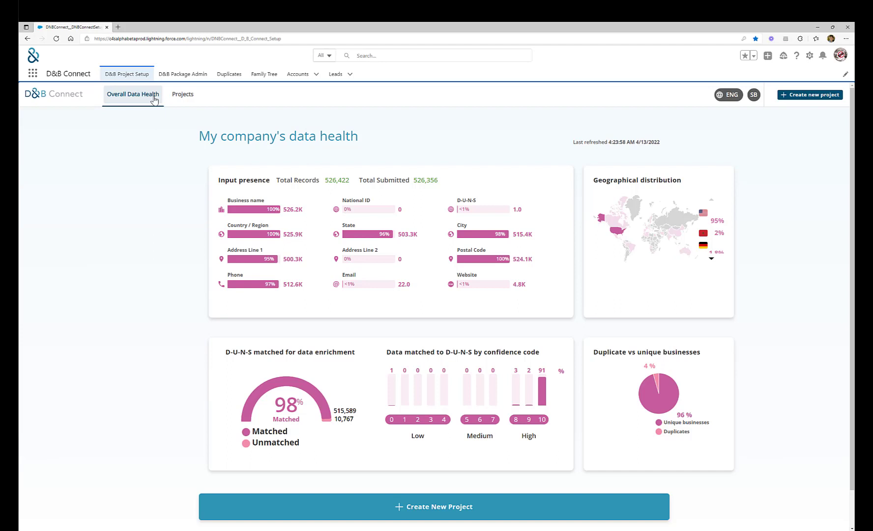
# Search D&B for 'raytheon' in a new account and prefill it from Raytheon Technologies Corporation
pyautogui.click(301, 76)
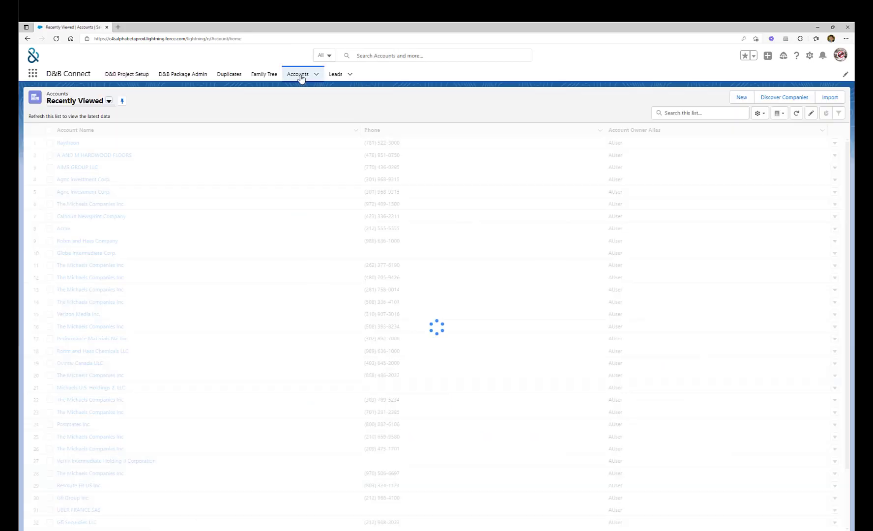
pyautogui.click(741, 101)
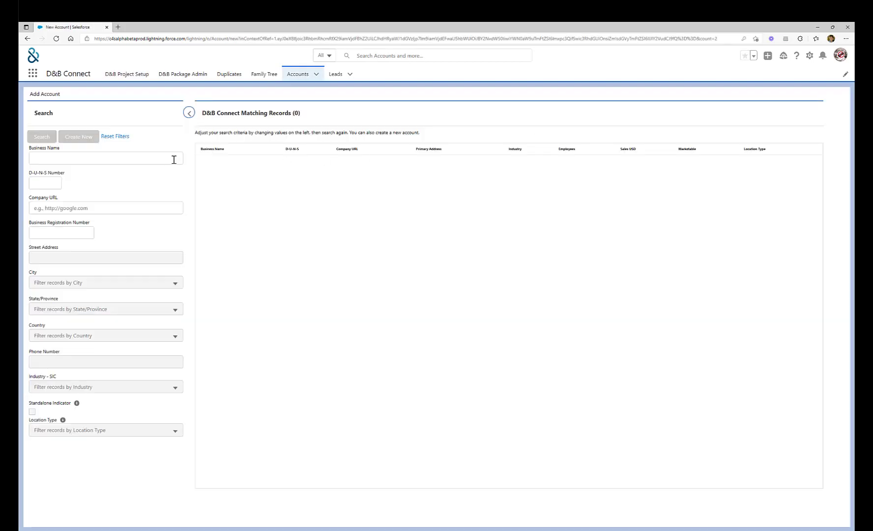
pyautogui.click(174, 159)
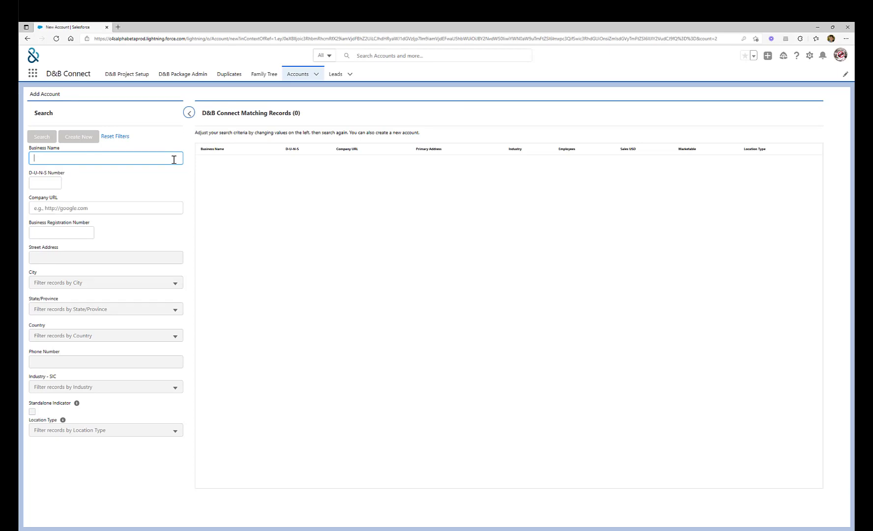
pyautogui.write('r')
pyautogui.write('aytheon')
pyautogui.press('Return')
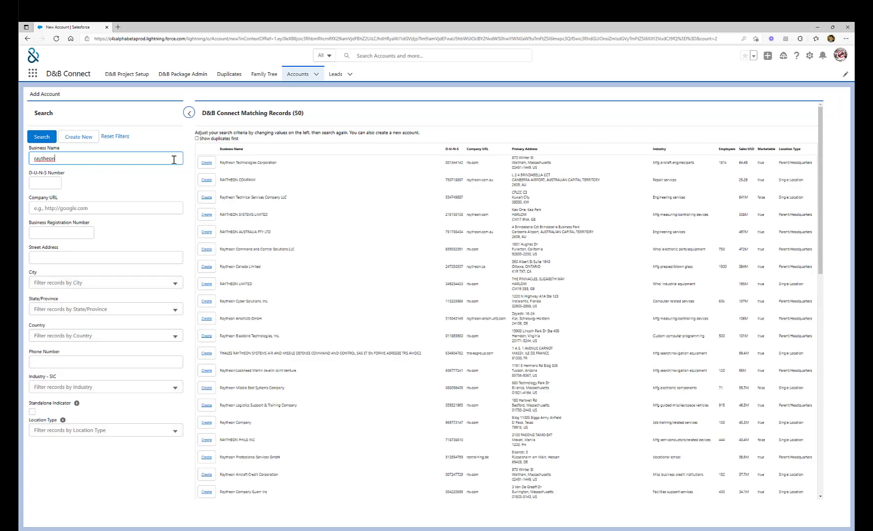
pyautogui.click(205, 165)
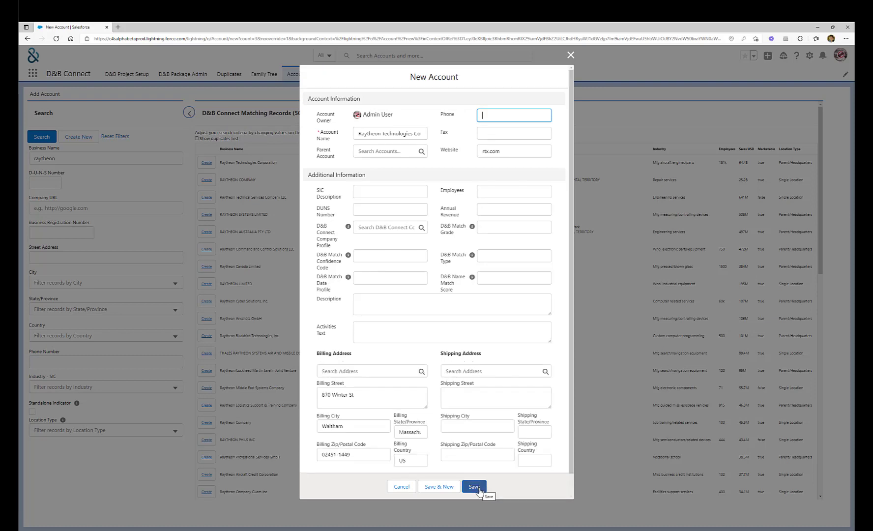
# Discard the new account form and rematch the existing Raytheon account to Raytheon Company
pyautogui.click(569, 55)
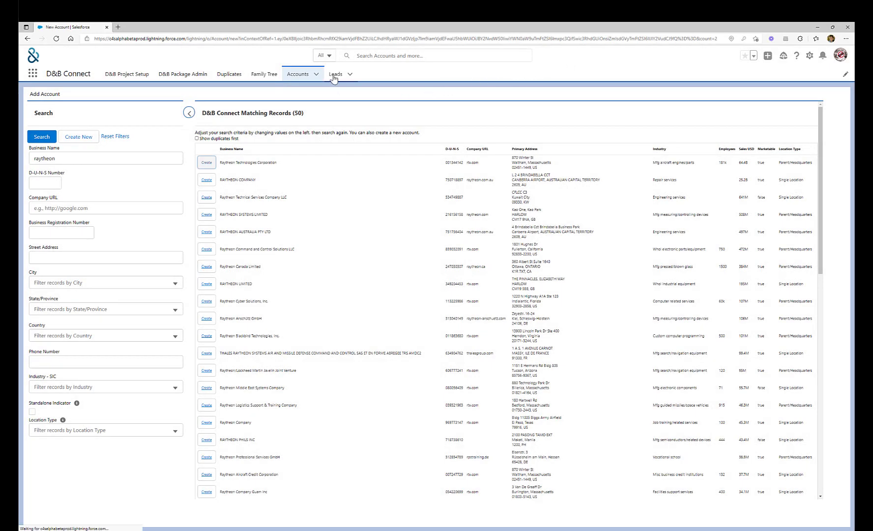
pyautogui.click(318, 79)
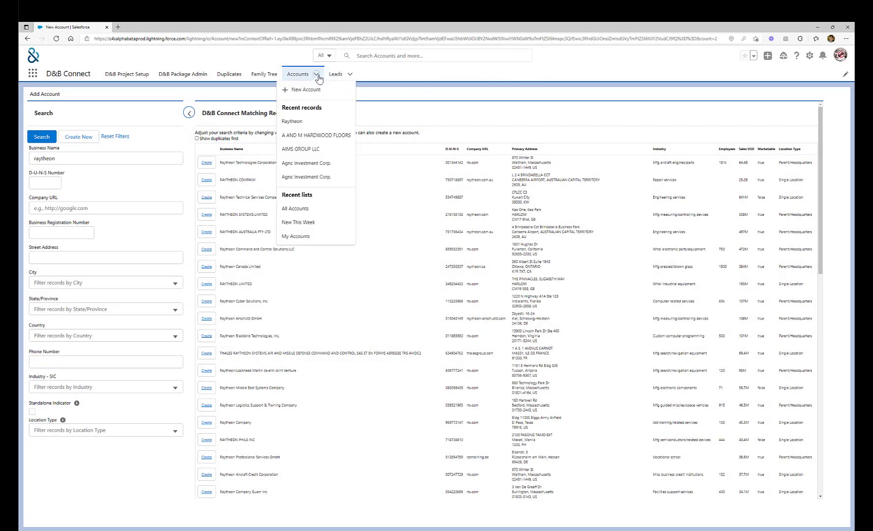
pyautogui.click(294, 122)
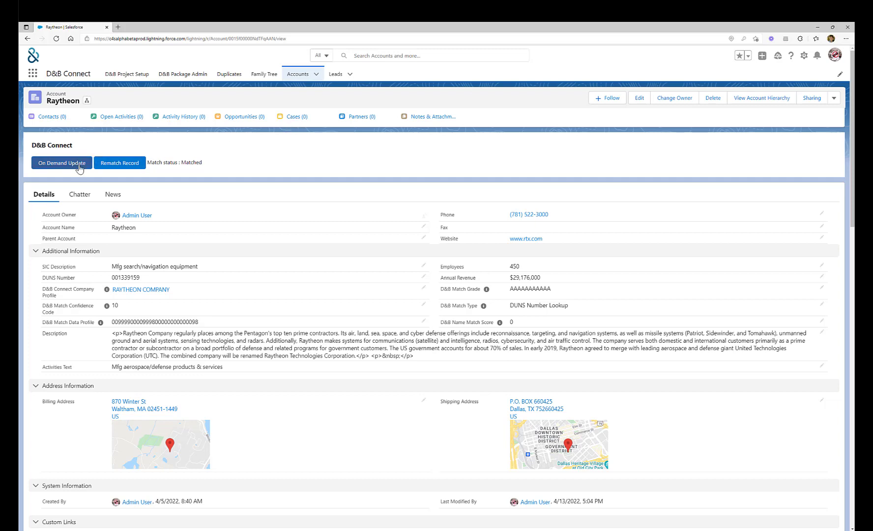
pyautogui.click(134, 169)
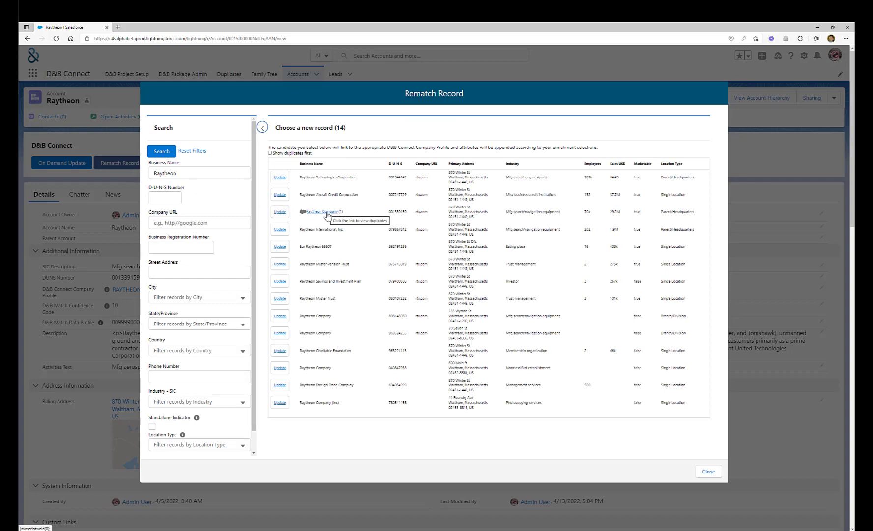
pyautogui.click(279, 212)
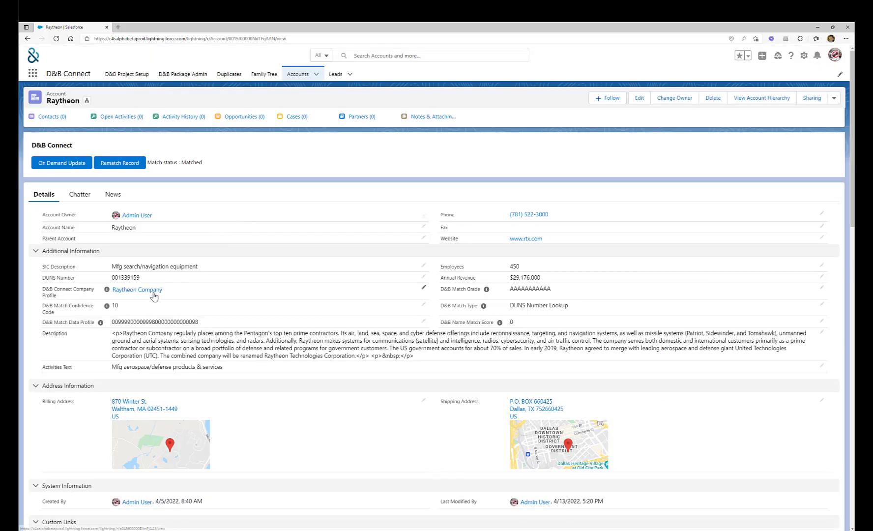
# Open the linked Raytheon Company profile to view its industry codes, address and registration details
pyautogui.click(138, 290)
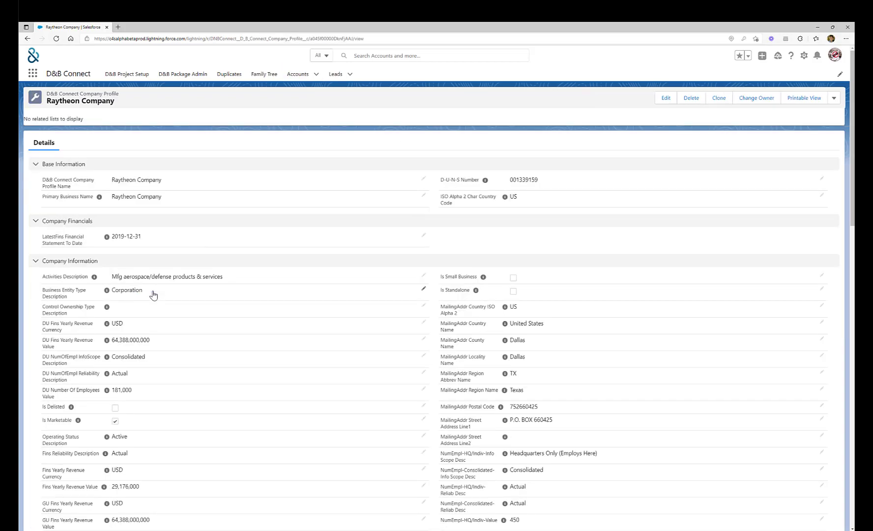
pyautogui.scroll(-5, 342, 348)
pyautogui.scroll(-5, 342, 348)
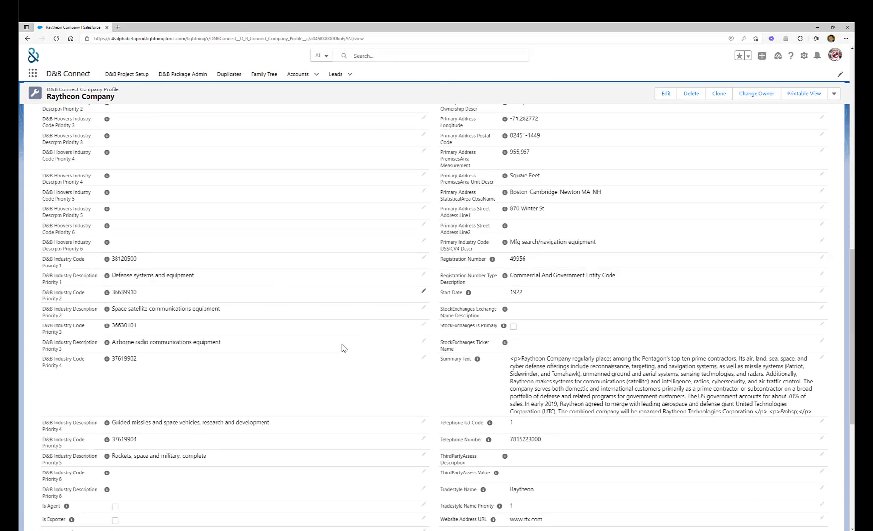